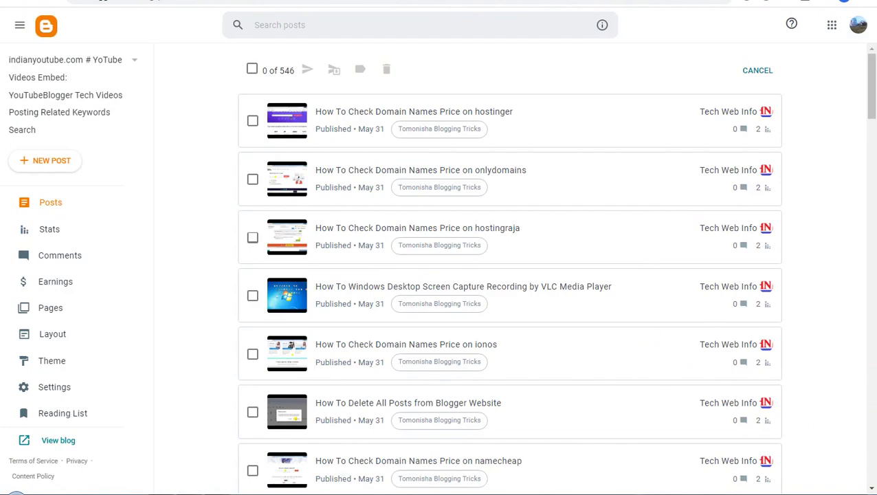
# Step: Select the post "How To Check Domain Names Price on hostinger" and copy the link address of its published page
pyautogui.click(141, 6)
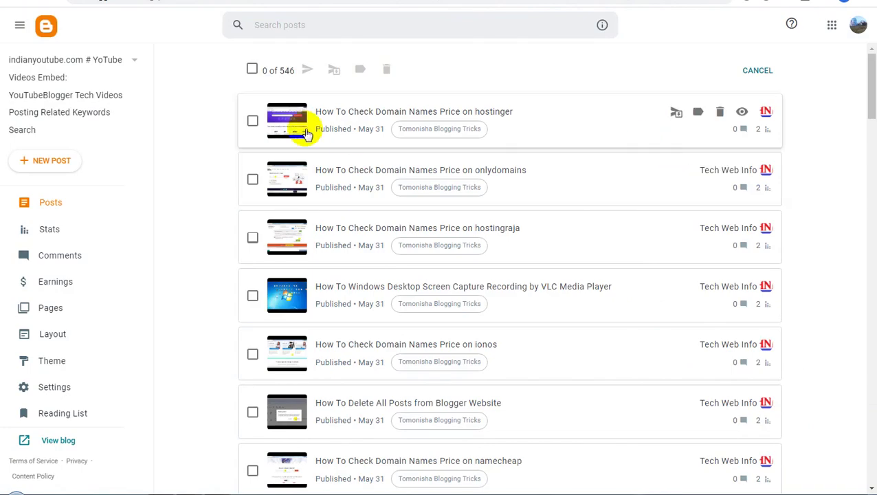
pyautogui.click(252, 122)
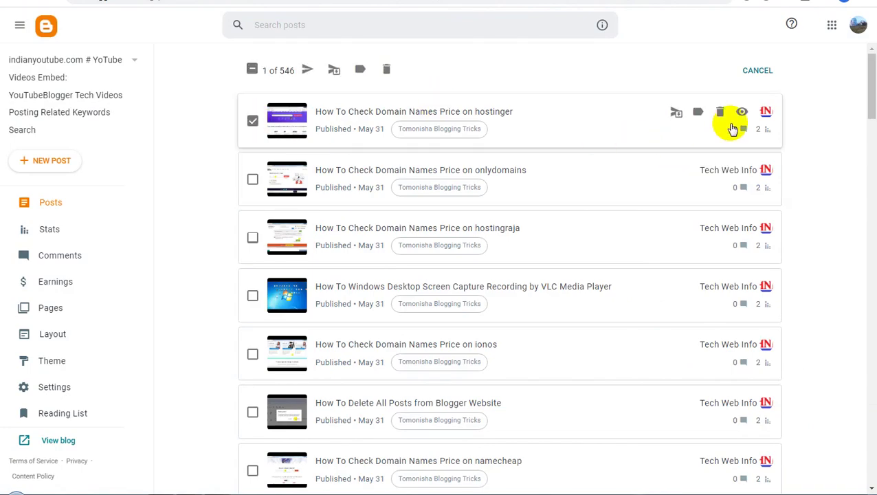
pyautogui.rightClick(743, 114)
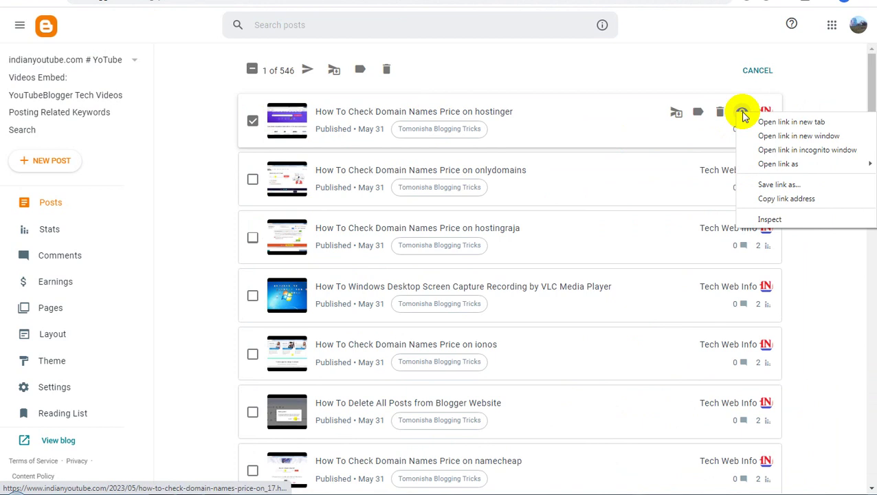
pyautogui.click(773, 197)
# Step: In Google Search Console, inspect the copied hostinger post URL ending in how-to-check-domain-names-price-on_17.html and request its indexing
pyautogui.hotkey('ctrl', 'Tab')
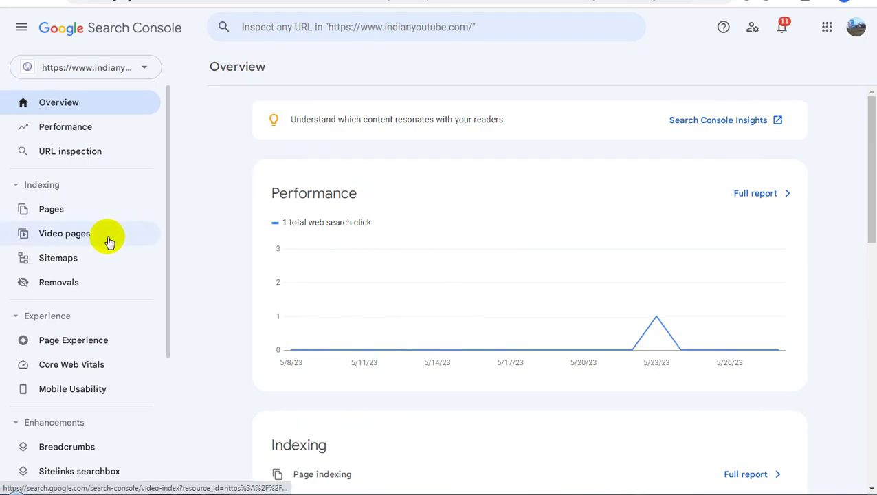
pyautogui.click(96, 157)
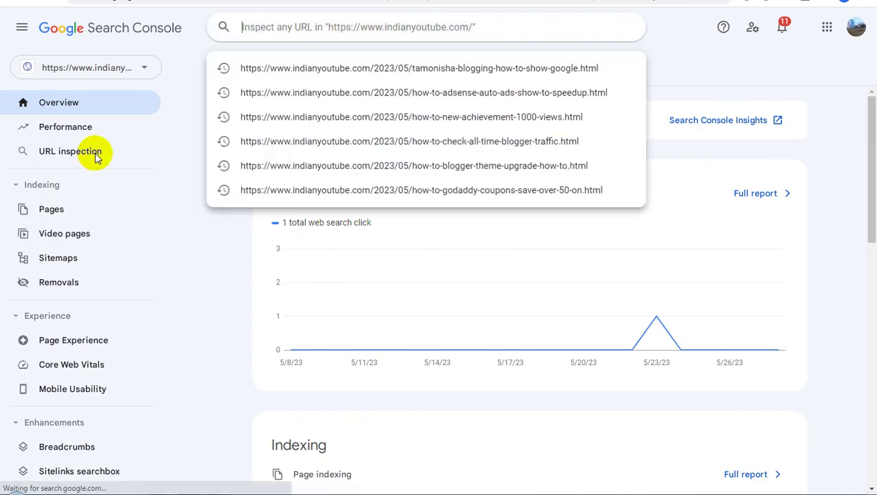
pyautogui.hotkey('ctrl', 'v')
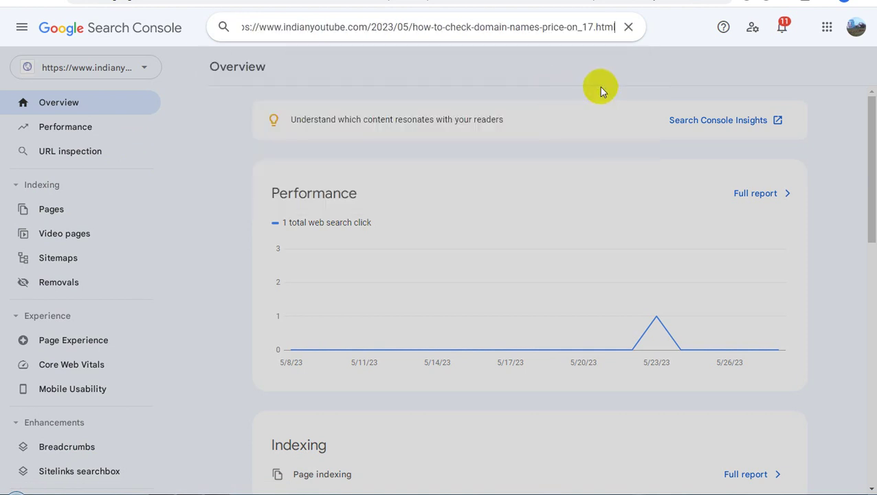
pyautogui.press('Return')
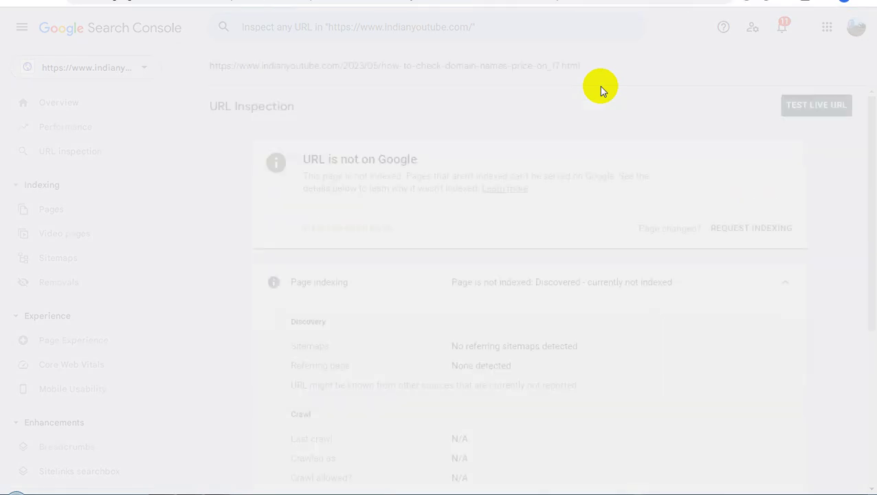
pyautogui.click(778, 227)
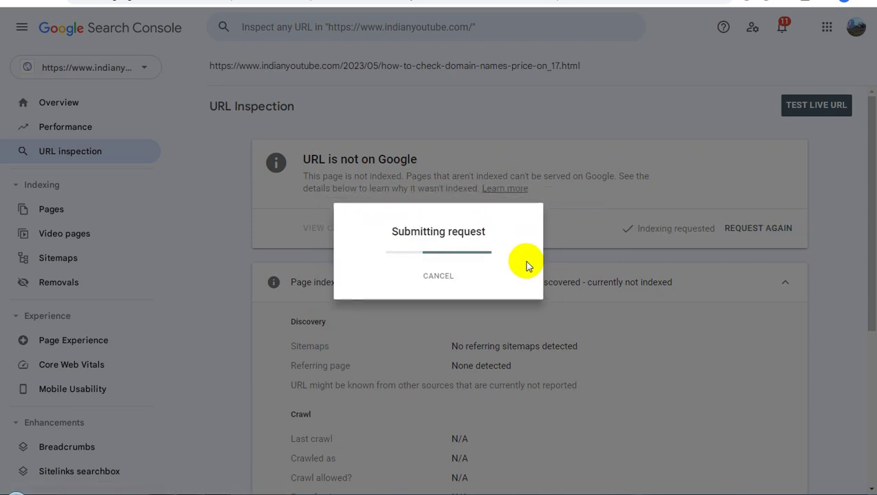
pyautogui.click(612, 298)
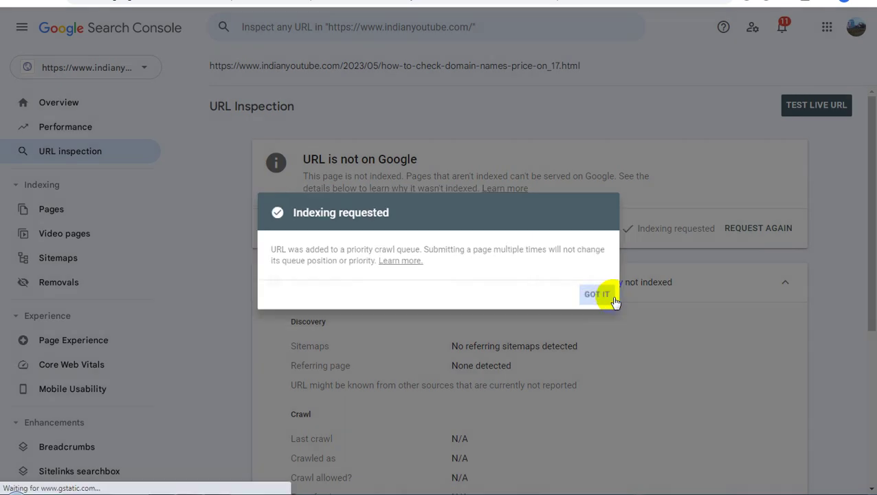
pyautogui.moveTo(621, 231); pyautogui.dragTo(717, 230)
pyautogui.click(446, 235)
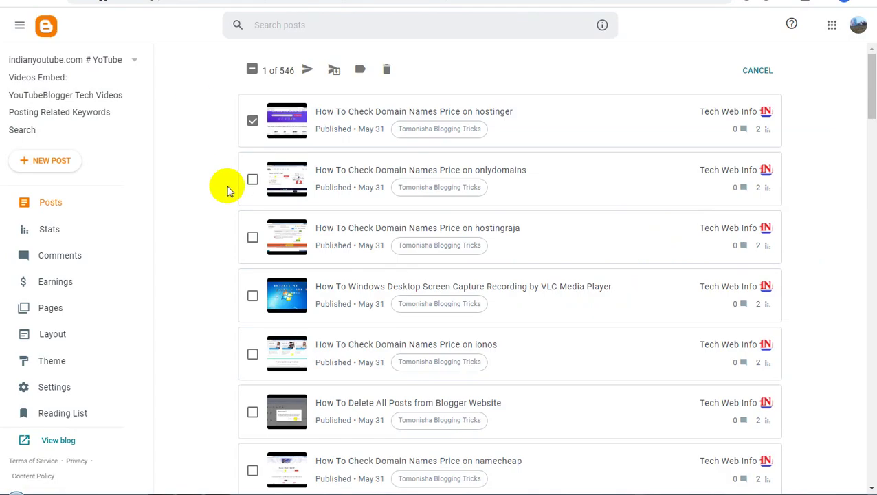
# Step: In Blogger, select the post "How To Check Domain Names Price on onlydomains" and copy its published page's link address
pyautogui.click(252, 179)
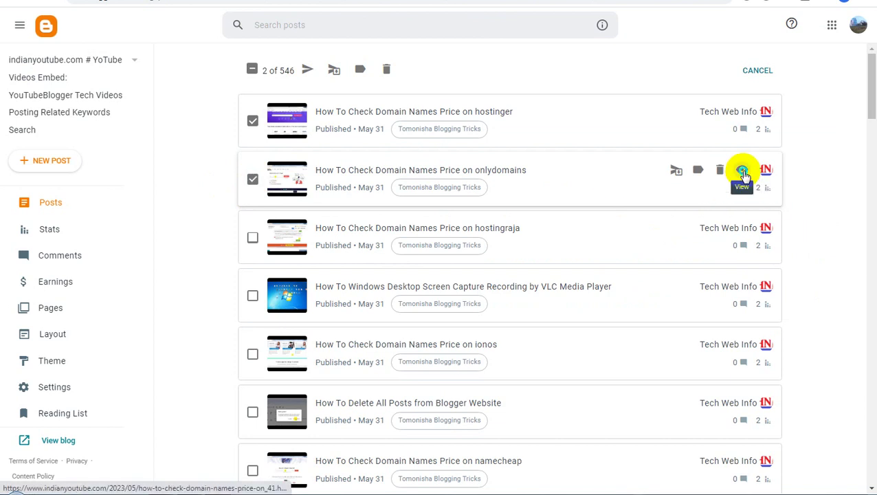
pyautogui.rightClick(743, 173)
pyautogui.click(780, 255)
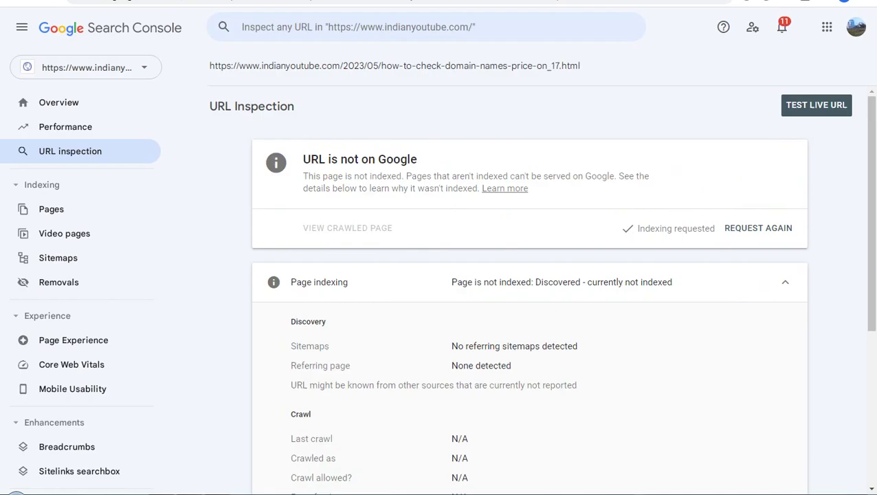
# Step: In Google Search Console, inspect the copied onlydomains post URL ending in how-to-check-domain-names-price-on_41.html and request its indexing
pyautogui.click(447, 26)
pyautogui.hotkey('ctrl', 'v')
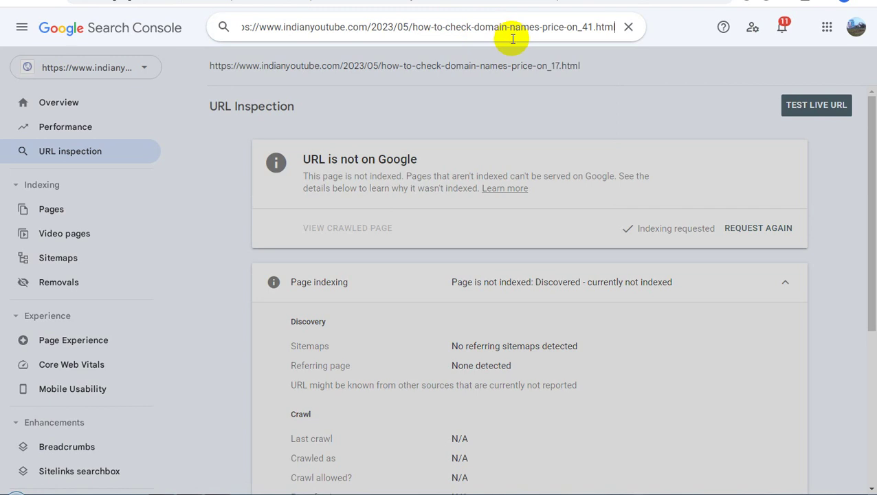
pyautogui.press('Return')
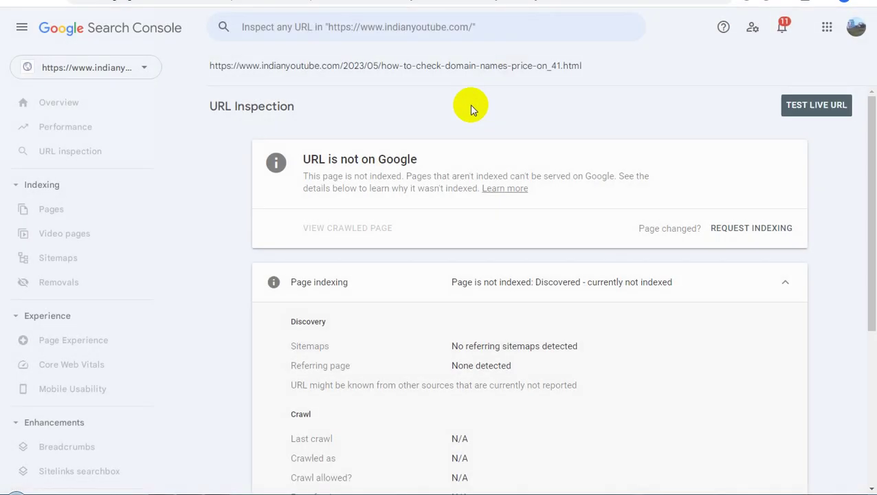
pyautogui.click(732, 229)
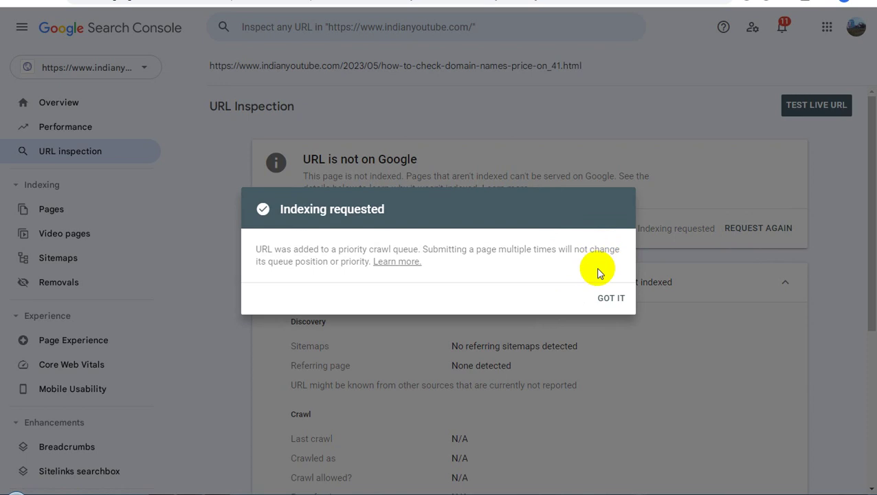
pyautogui.click(596, 297)
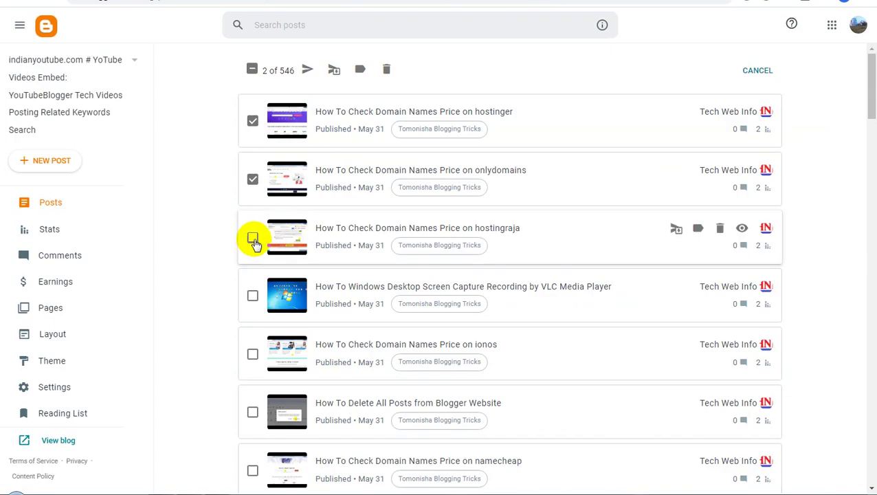
# Step: In Blogger, select the post "How To Check Domain Names Price on hostingraja" and copy its published page's link address
pyautogui.click(253, 237)
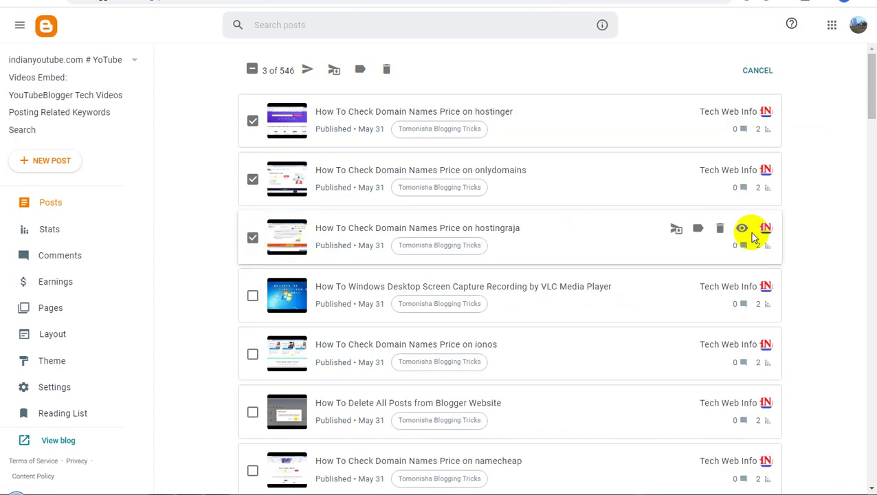
pyautogui.rightClick(742, 230)
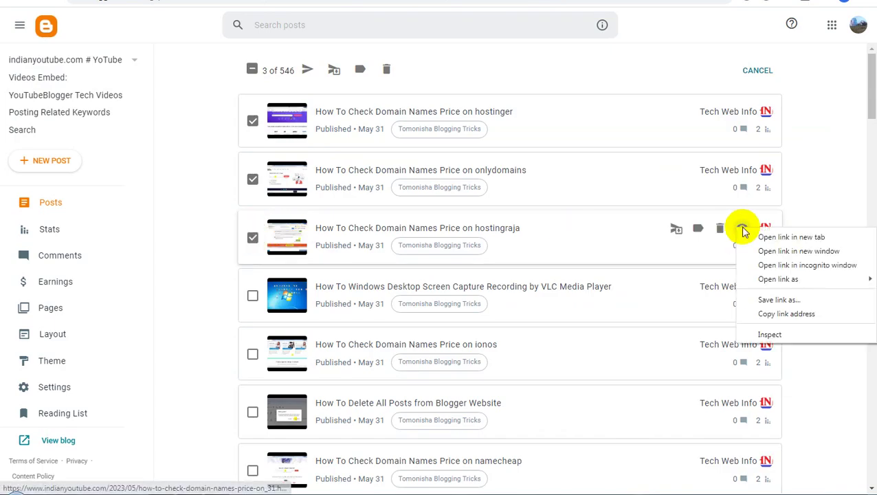
pyautogui.click(780, 314)
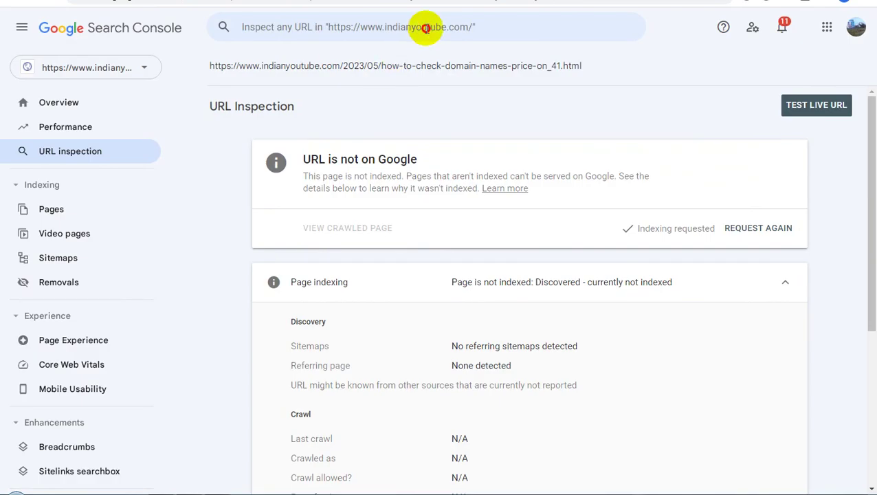
# Step: In Google Search Console, inspect the copied hostingraja post URL ending in how-to-check-domain-names-price-on_31.html and request its indexing
pyautogui.click(427, 28)
pyautogui.hotkey('ctrl', 'v')
pyautogui.press('Return')
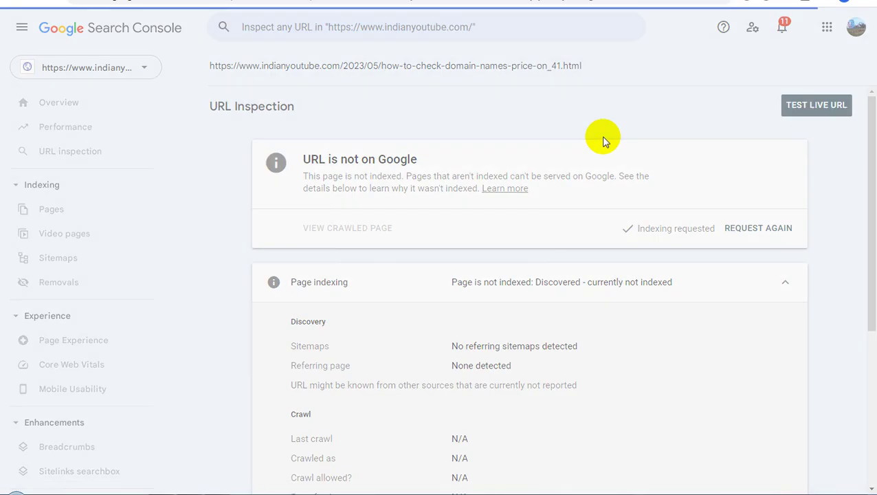
pyautogui.click(766, 230)
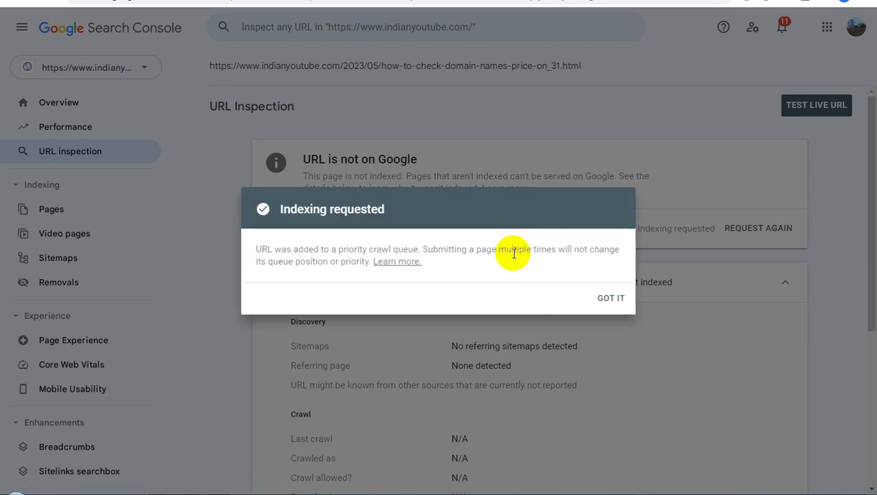
pyautogui.click(605, 299)
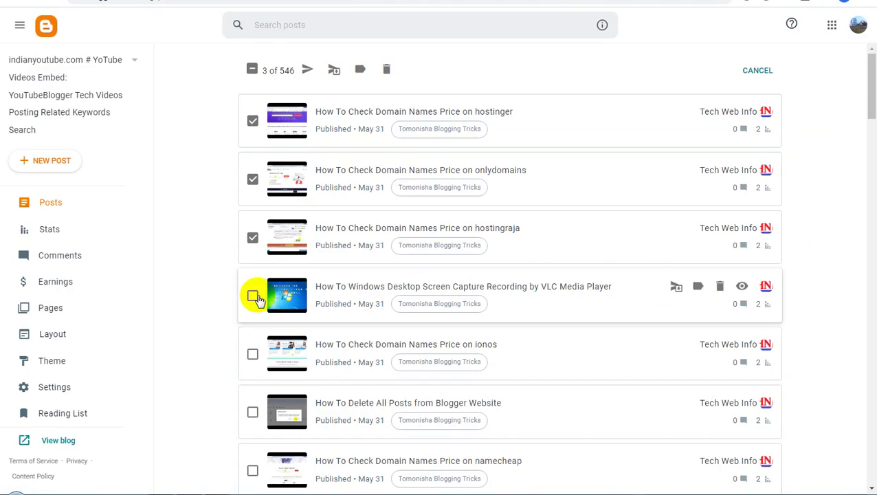
# Step: In Blogger, select the post "How To Windows Desktop Screen Capture Recording by VLC Media Player" and copy its published page's link address
pyautogui.click(252, 296)
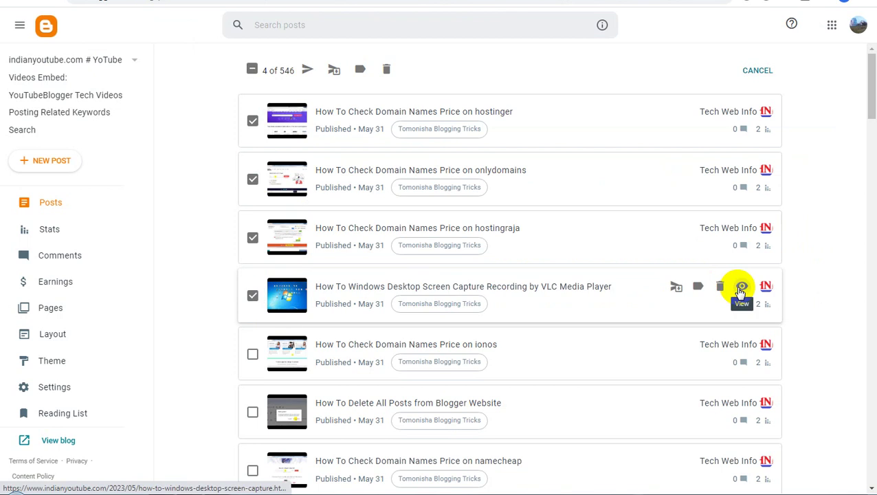
pyautogui.rightClick(741, 288)
pyautogui.click(769, 375)
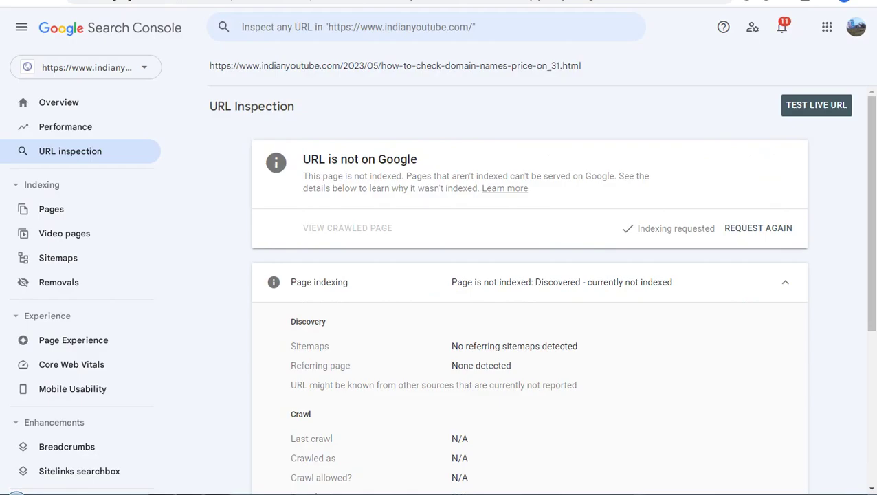
# Step: In Google Search Console, inspect the copied screen capture post URL ending in how-to-windows-desktop-screen-capture.html and request its indexing
pyautogui.click(356, 31)
pyautogui.hotkey('ctrl', 'v')
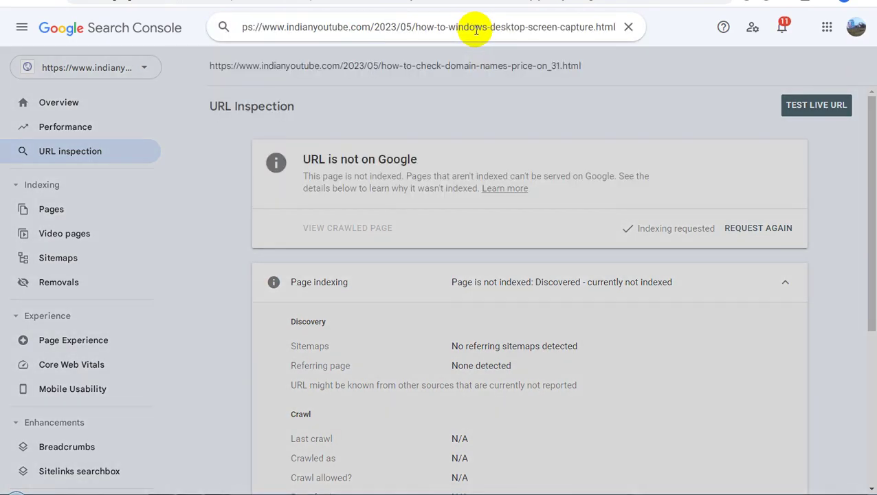
pyautogui.press('Return')
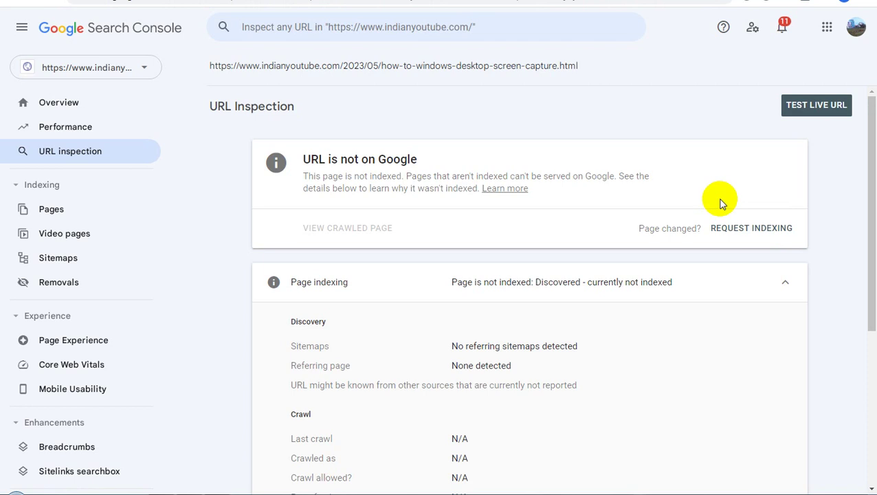
pyautogui.click(733, 230)
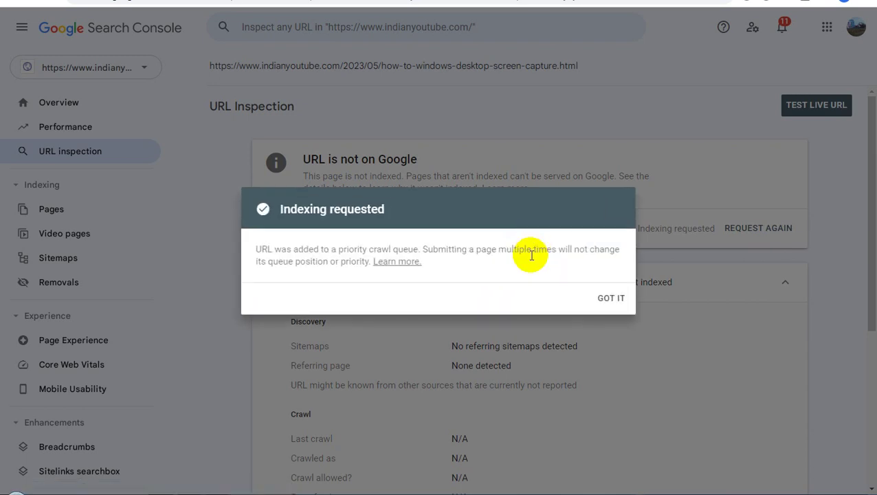
pyautogui.click(610, 298)
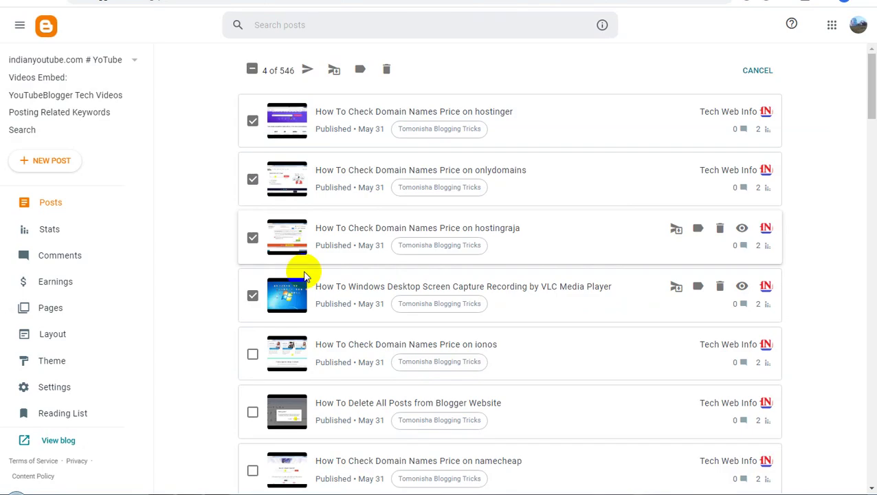
# Step: In Blogger, select the post "How To Check Domain Names Price on ionos" and copy its published page's link address
pyautogui.click(253, 354)
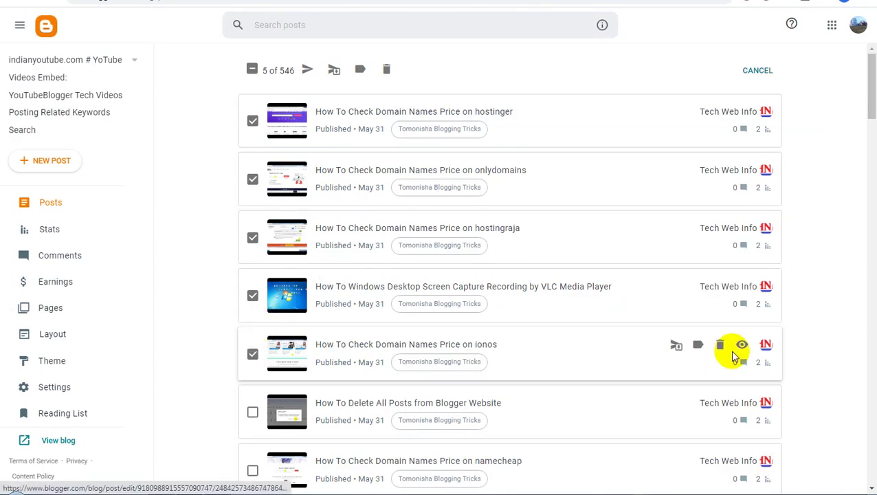
pyautogui.rightClick(742, 351)
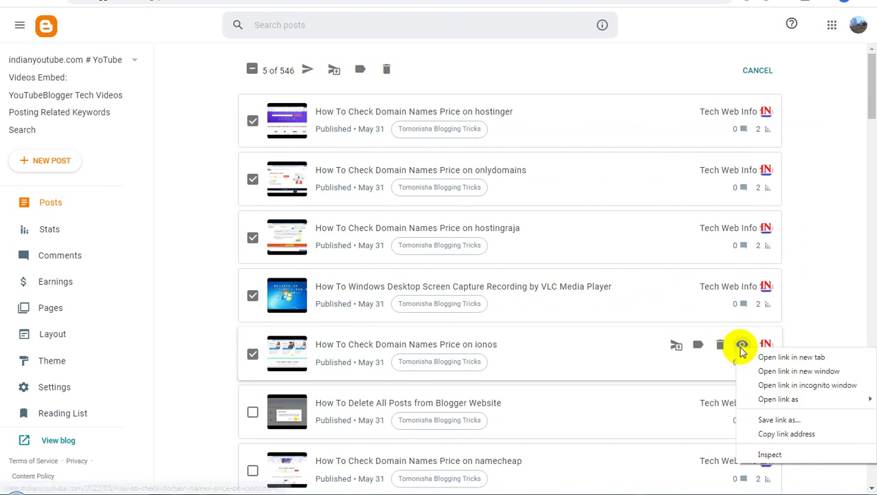
pyautogui.click(776, 434)
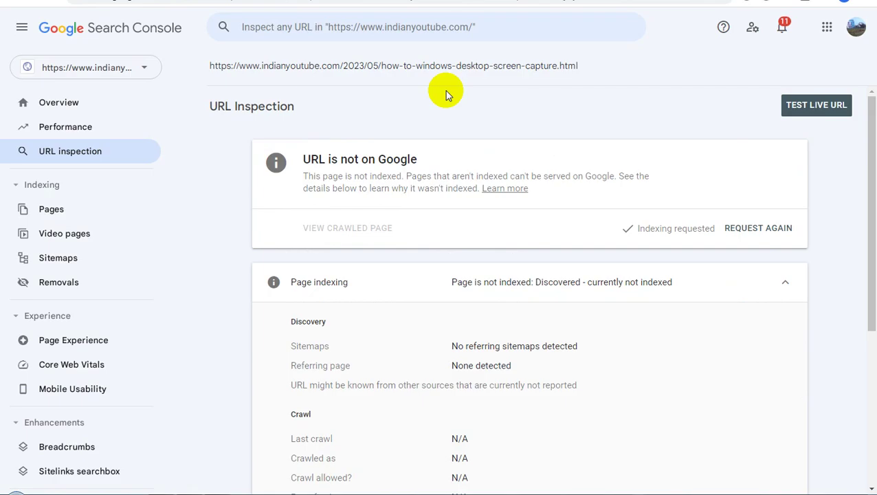
# Step: In Google Search Console, inspect the copied ionos post URL ending in how-to-check-domain-names-price-on-ionos.html and request its indexing
pyautogui.click(455, 26)
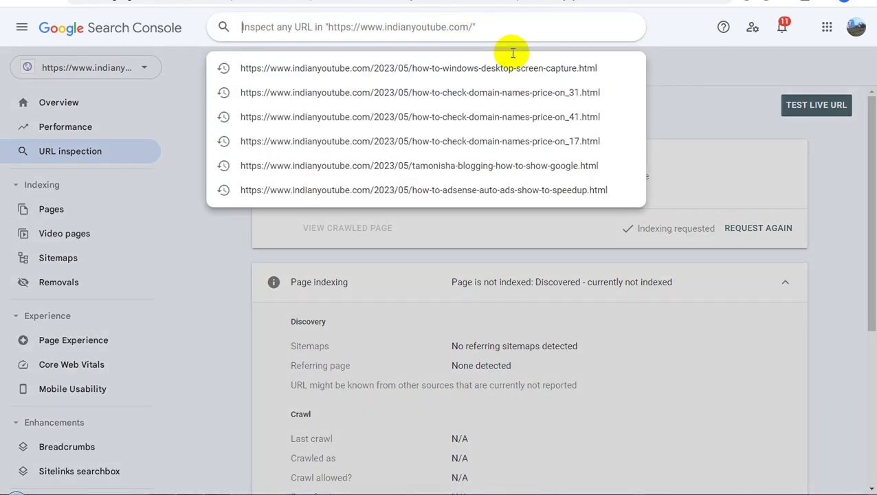
pyautogui.hotkey('ctrl', 'v')
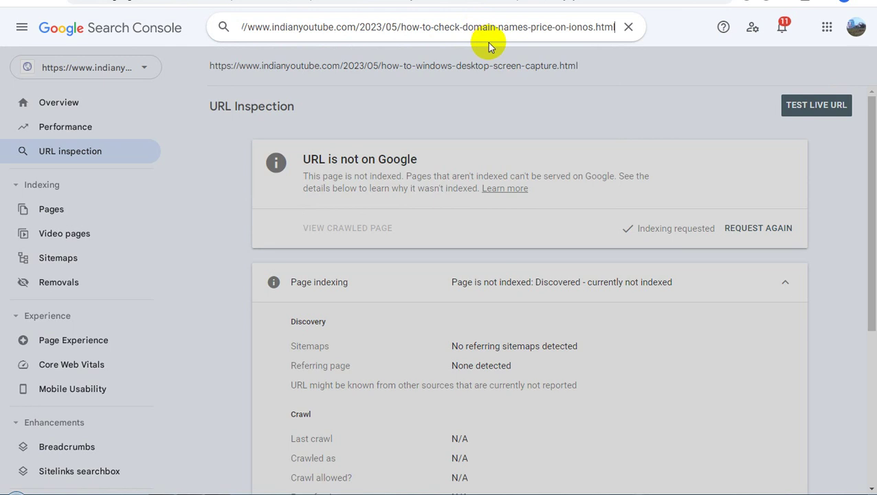
pyautogui.press('Return')
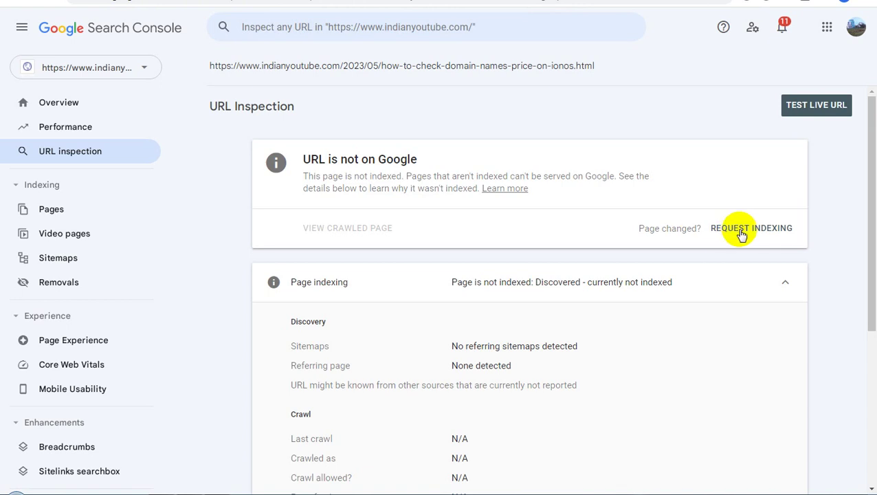
pyautogui.click(740, 231)
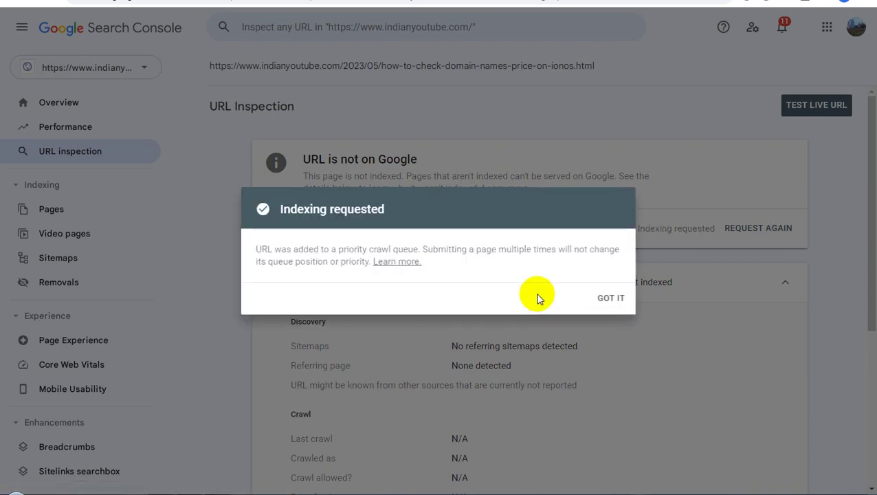
# Step: In Blogger, select the post "How To Delete All Posts from Blogger Website" and copy its published page's link address
pyautogui.click(609, 300)
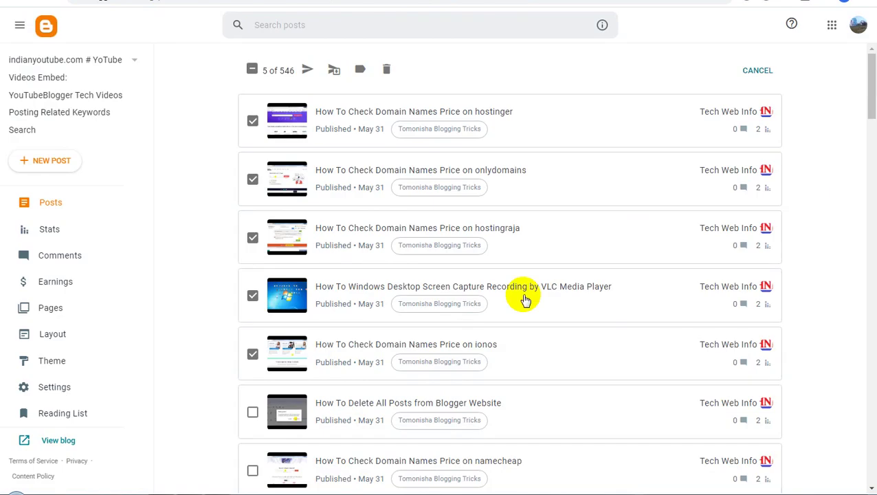
pyautogui.moveTo(871, 95); pyautogui.dragTo(872, 129)
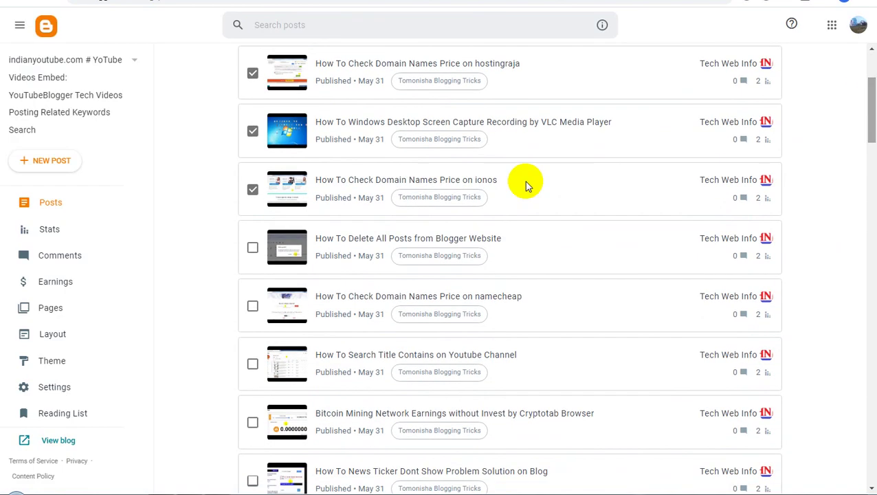
pyautogui.click(252, 247)
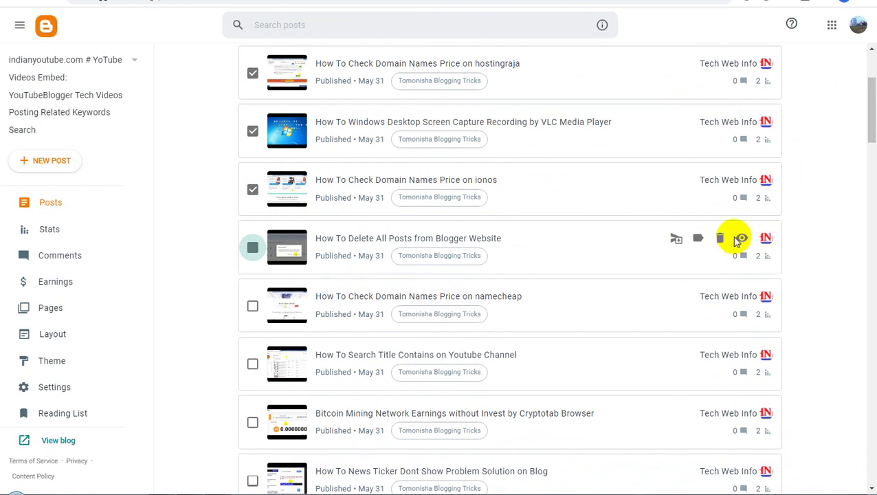
pyautogui.rightClick(742, 240)
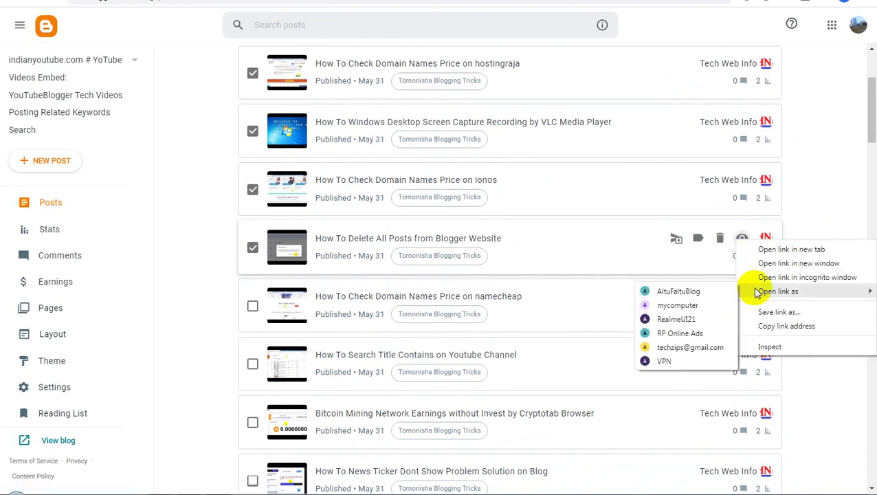
pyautogui.click(763, 325)
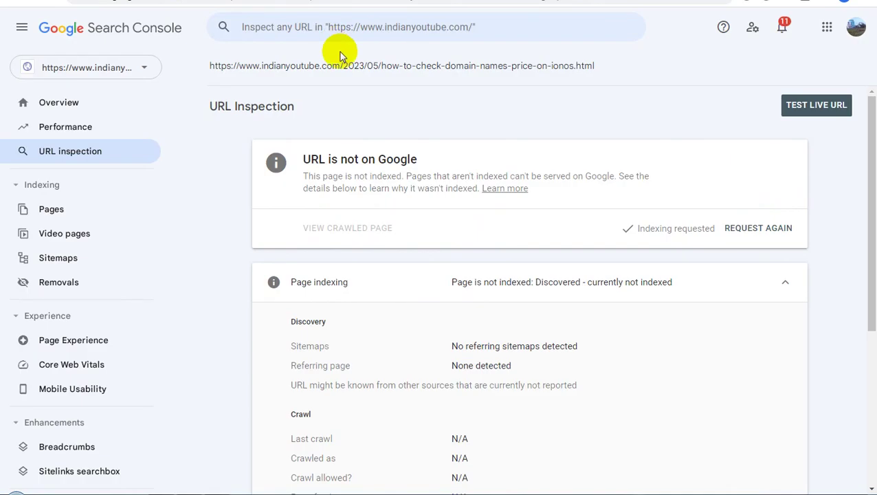
# Step: In Google Search Console, inspect the copied post URL ending in how-to-delete-all-posts-from-blogger.html and request its indexing
pyautogui.click(450, 31)
pyautogui.hotkey('ctrl', 'v')
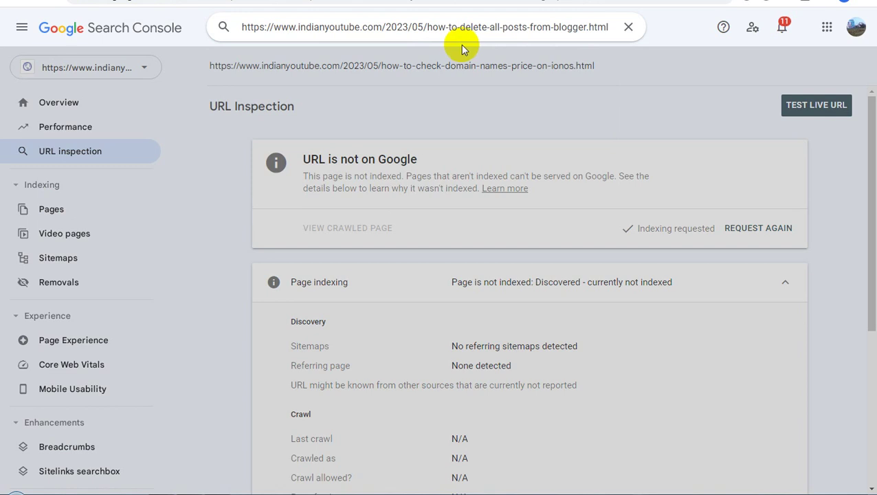
pyautogui.press('Return')
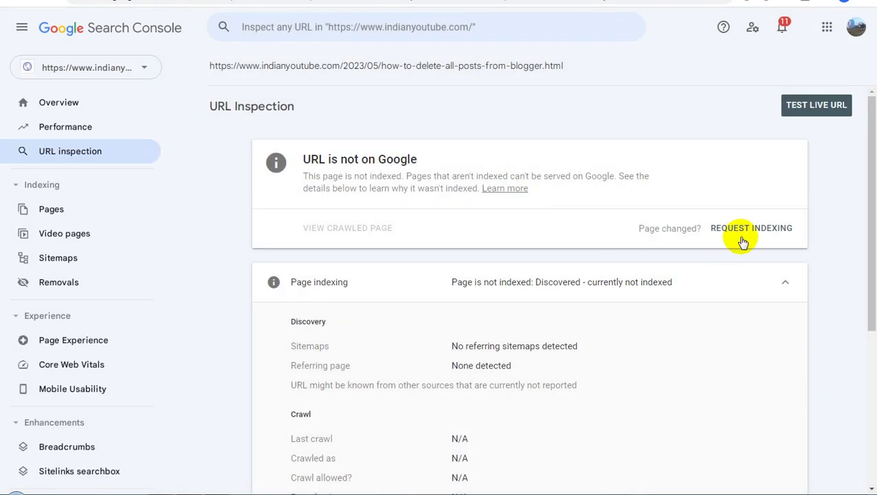
pyautogui.click(743, 230)
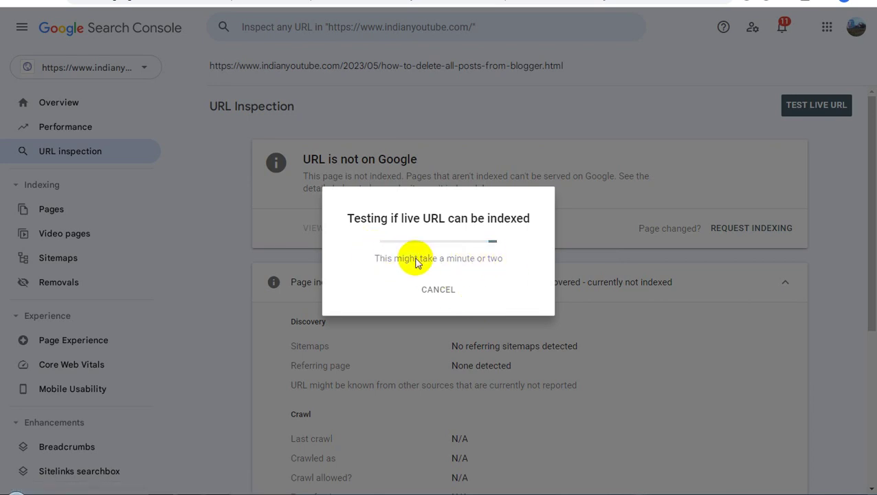
pyautogui.click(447, 288)
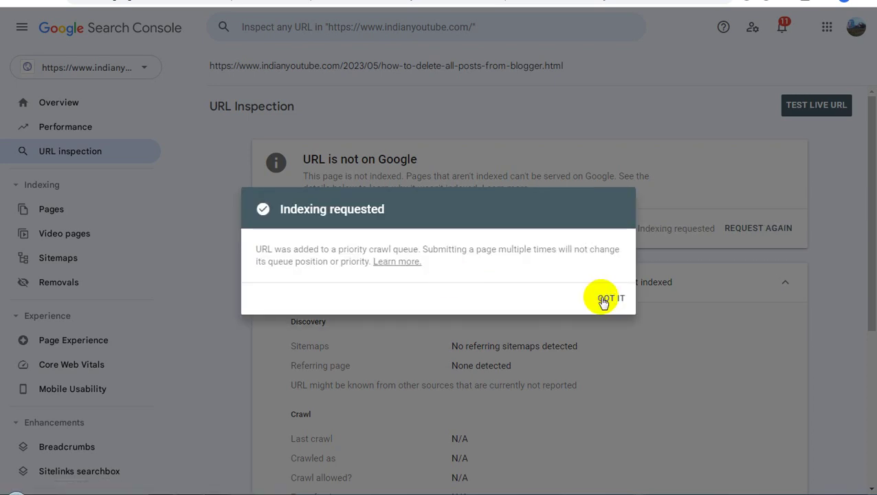
pyautogui.click(613, 300)
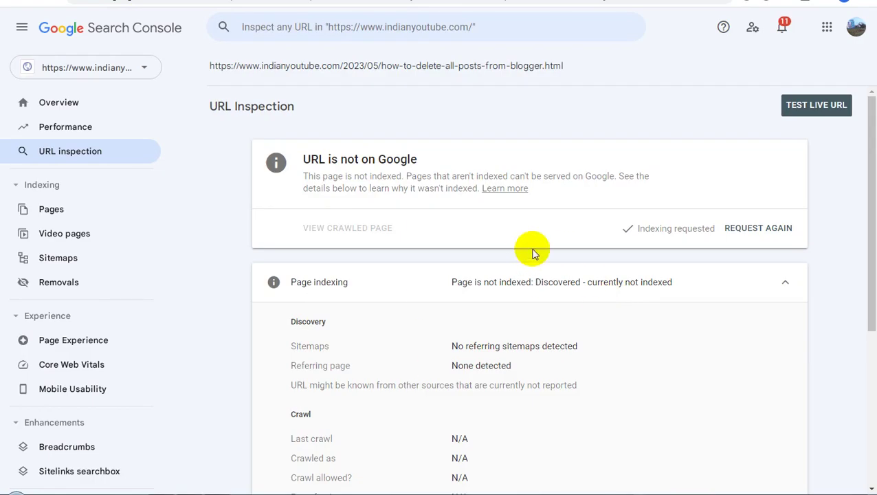
# Step: Open the site's Performance report and examine the clicks and impressions chart with its breakdowns by page and by country
pyautogui.click(55, 126)
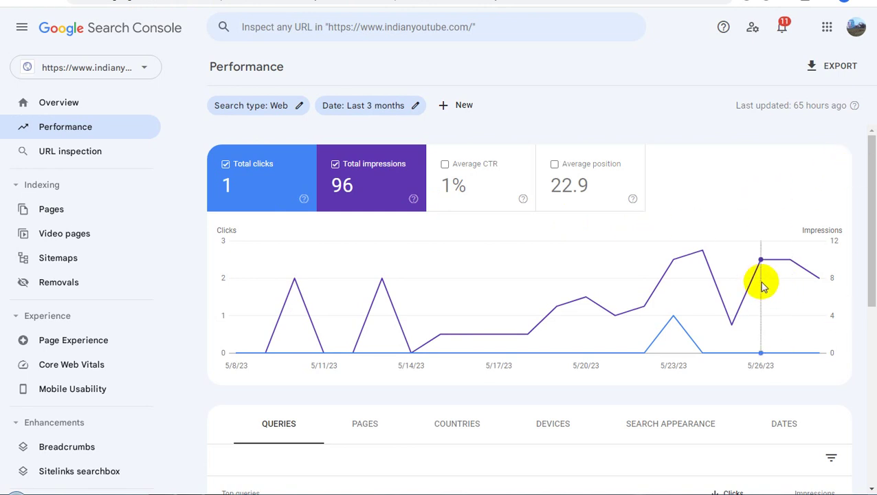
pyautogui.moveTo(648, 280)
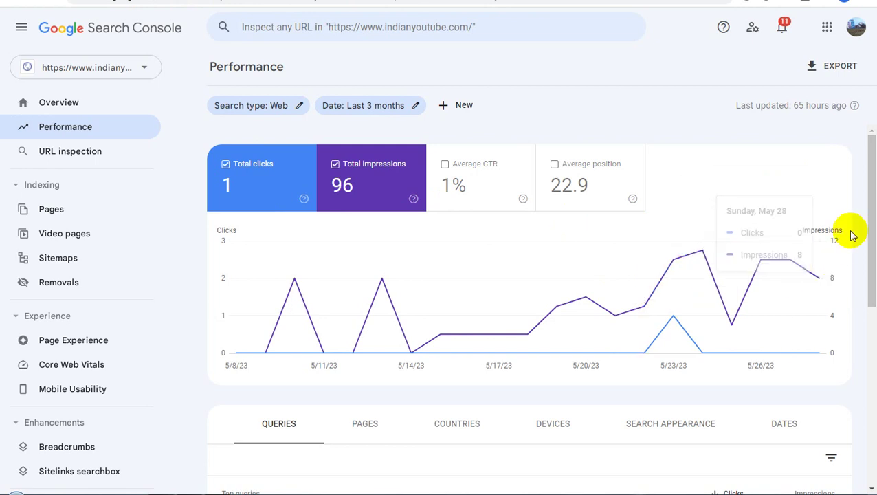
pyautogui.moveTo(867, 220); pyautogui.dragTo(832, 249)
pyautogui.click(379, 338)
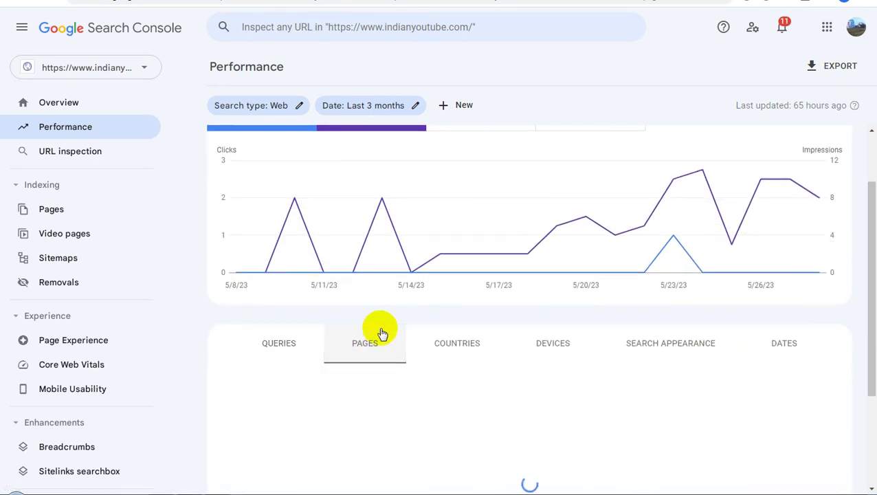
pyautogui.moveTo(866, 201); pyautogui.dragTo(839, 227)
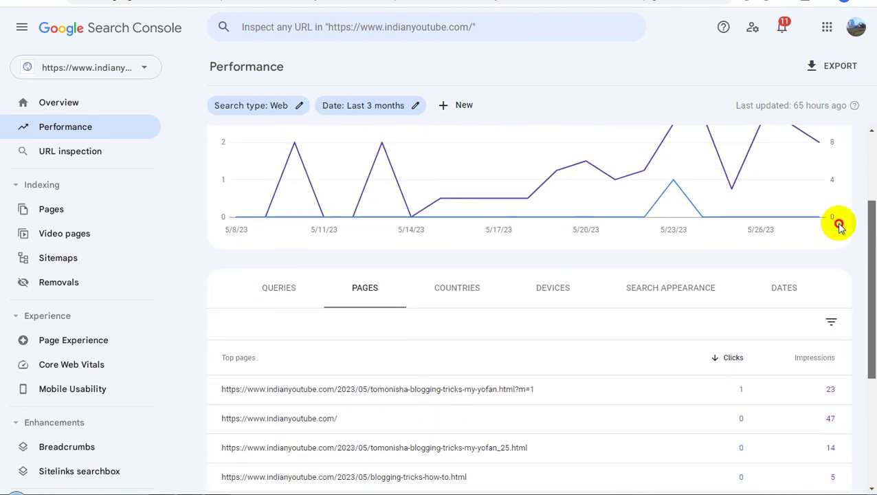
pyautogui.click(449, 294)
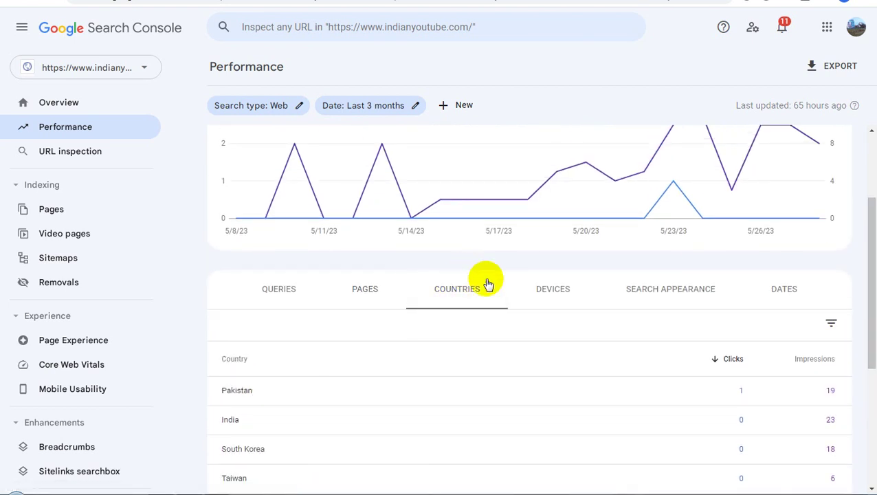
pyautogui.moveTo(863, 239); pyautogui.dragTo(856, 211)
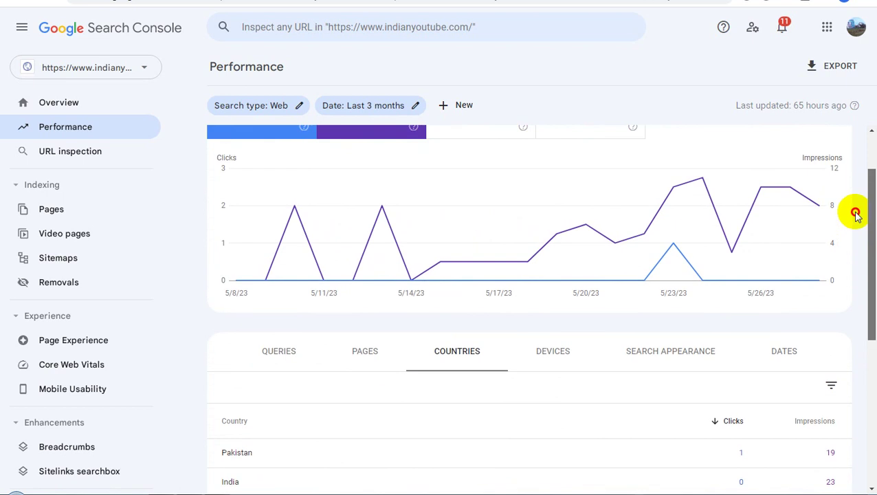
# Step: Examine the Performance report's breakdowns by device, search appearance and date
pyautogui.click(528, 356)
pyautogui.scroll(-2, 865, 259)
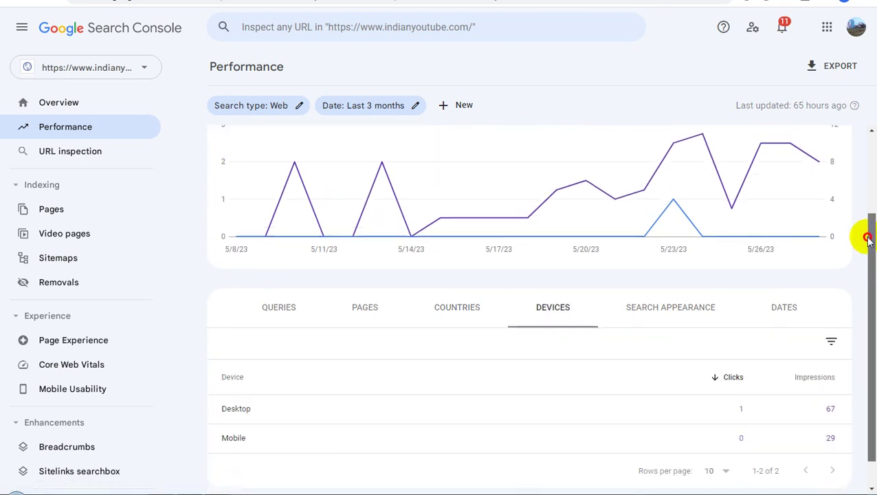
pyautogui.moveTo(865, 258); pyautogui.dragTo(867, 264)
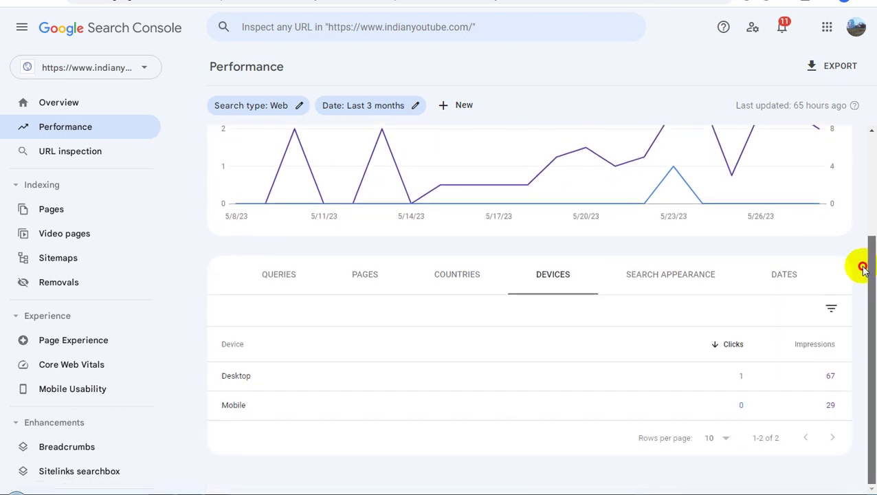
pyautogui.click(654, 278)
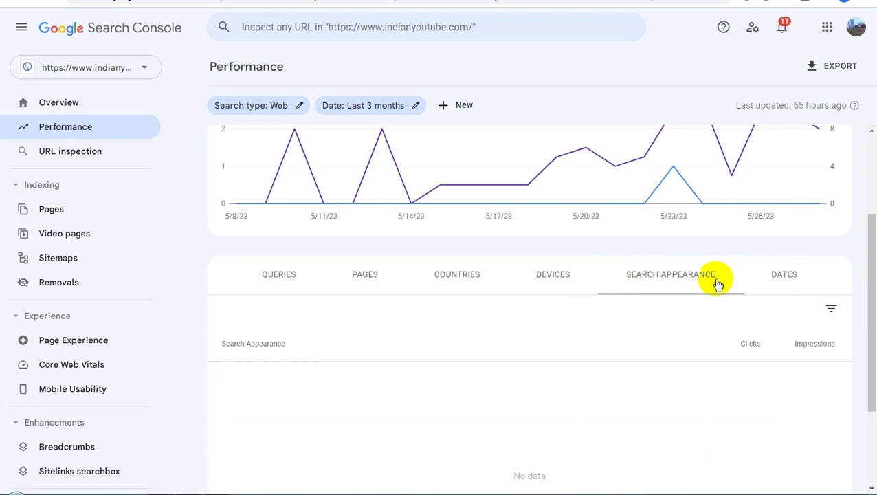
pyautogui.click(776, 275)
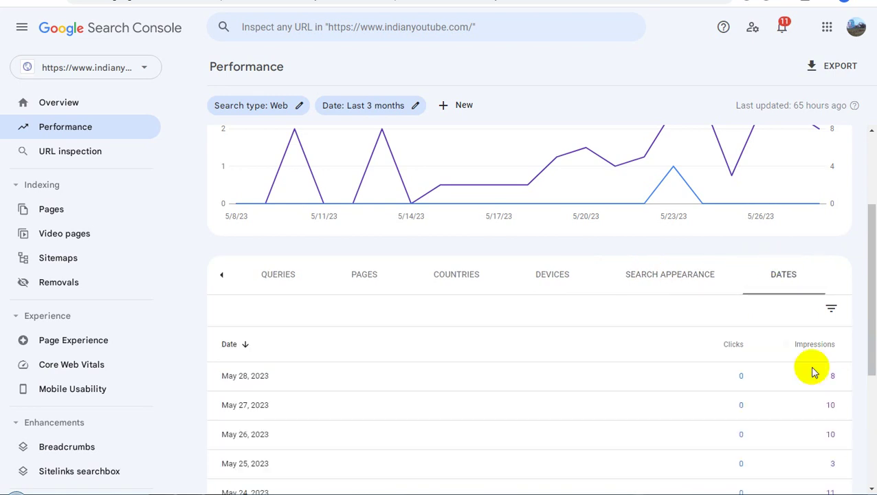
pyautogui.moveTo(867, 289); pyautogui.dragTo(856, 224)
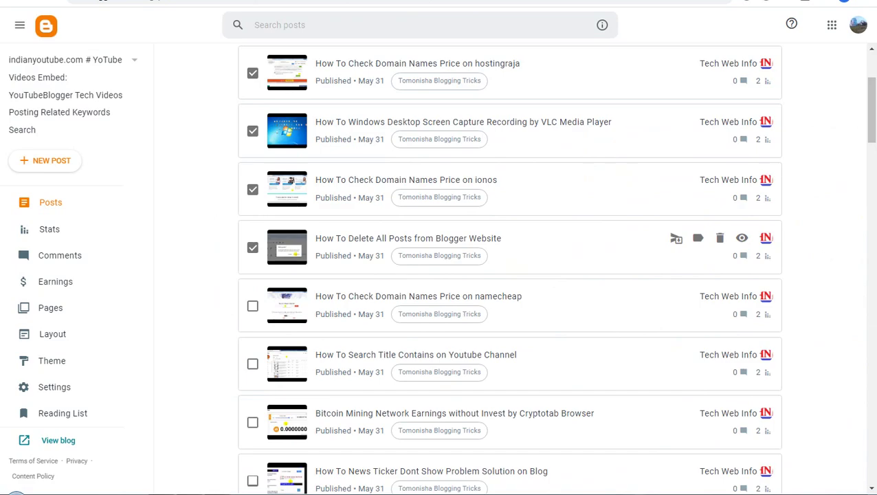
# Step: In Blogger, select the post "How To Check Domain Names Price on namecheap" and copy its published page's link address
pyautogui.click(253, 306)
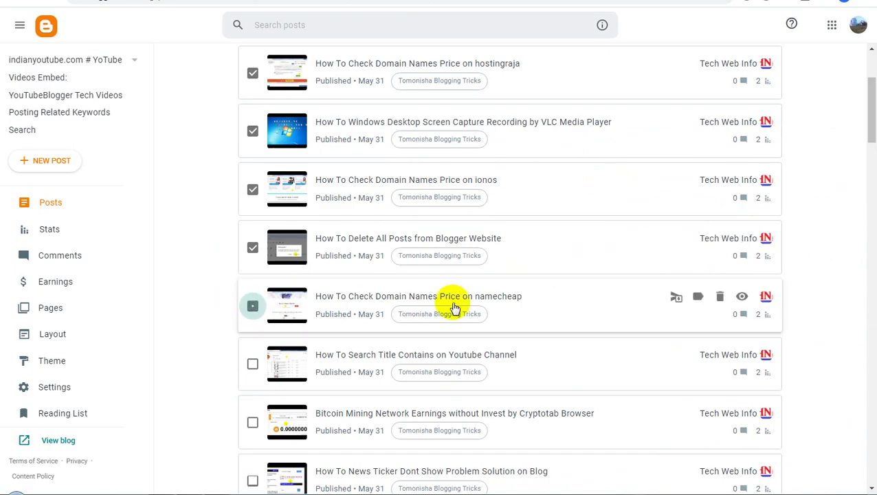
pyautogui.rightClick(742, 298)
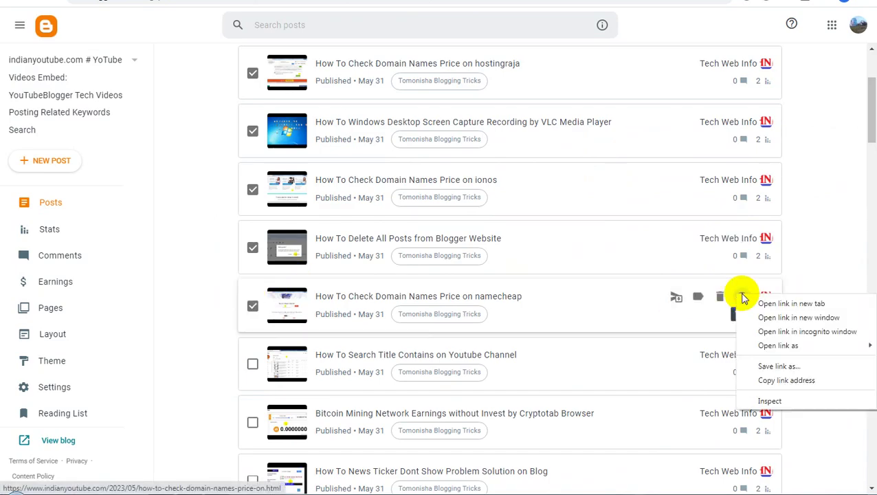
pyautogui.click(775, 379)
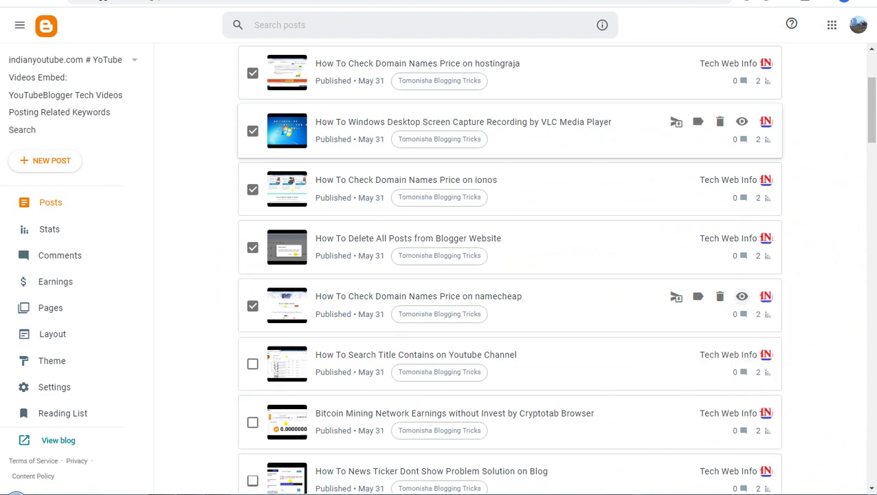
# Step: In Google Search Console, inspect the copied namecheap post URL ending in how-to-check-domain-names-price-on.html and request its indexing
pyautogui.click(286, 7)
pyautogui.click(337, 26)
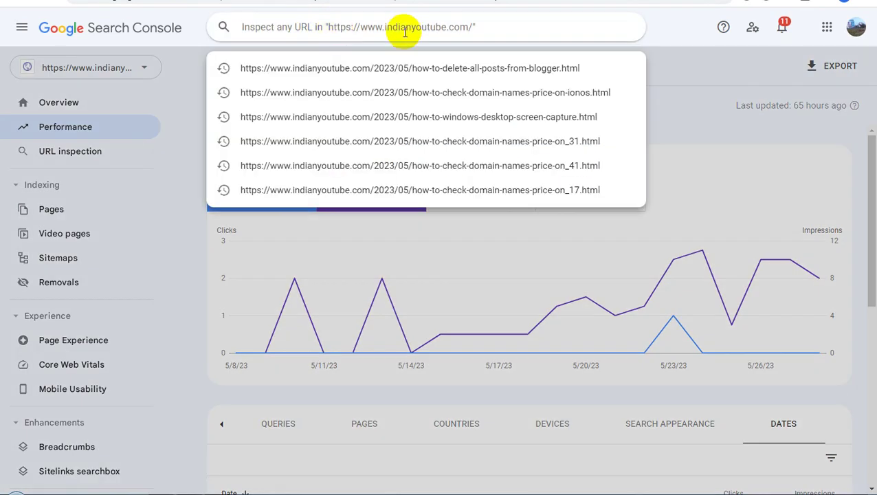
pyautogui.hotkey('ctrl', 'v')
pyautogui.press('Return')
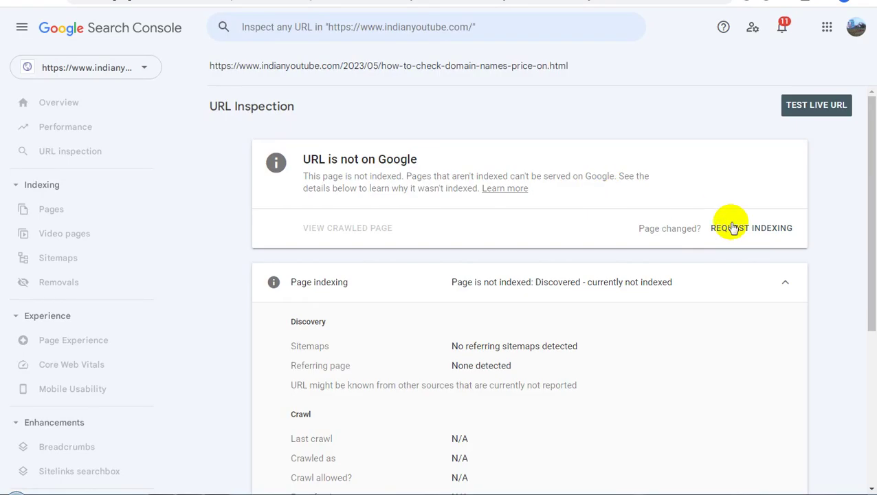
pyautogui.click(732, 225)
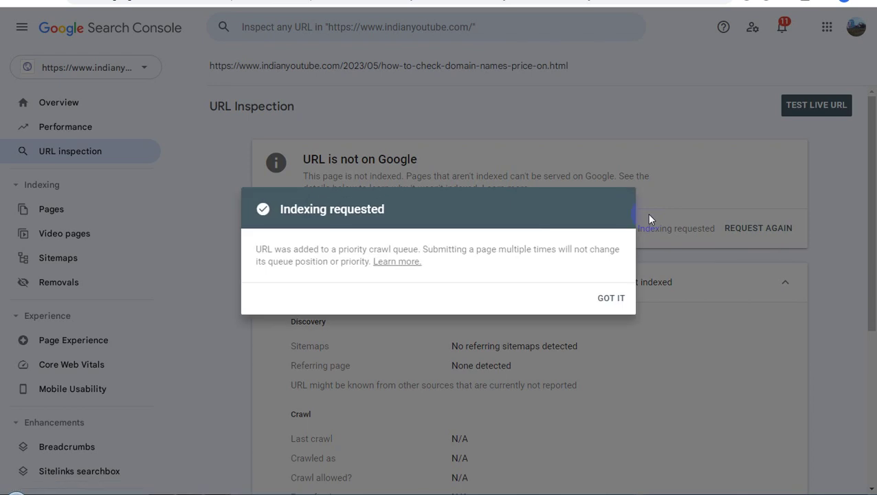
pyautogui.click(610, 303)
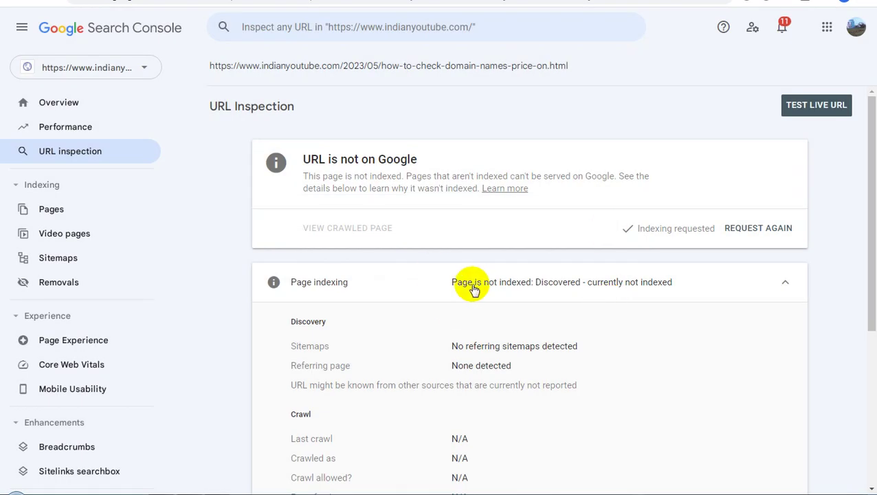
# Step: Open the property's Overview and look through its performance and indexing summaries
pyautogui.click(77, 105)
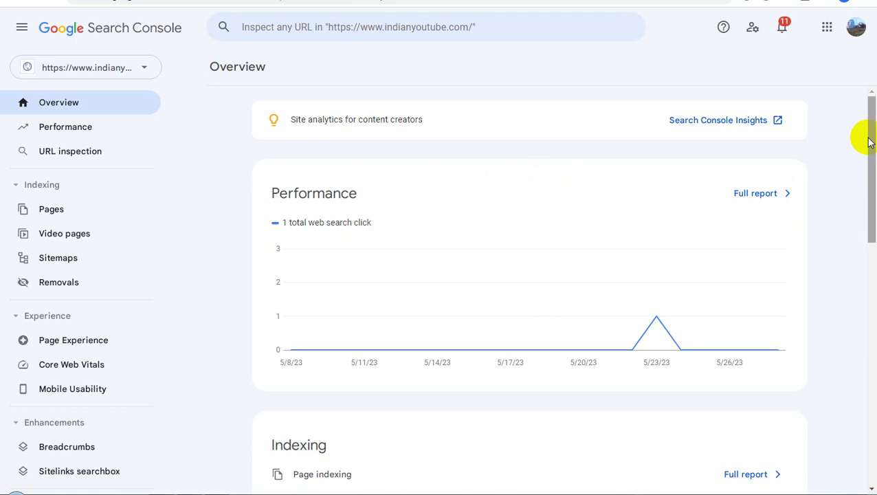
pyautogui.moveTo(869, 133); pyautogui.dragTo(871, 114)
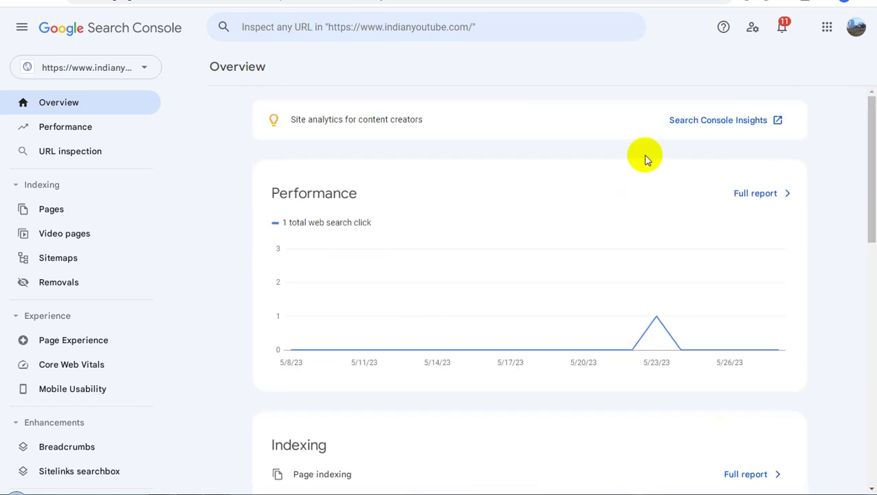